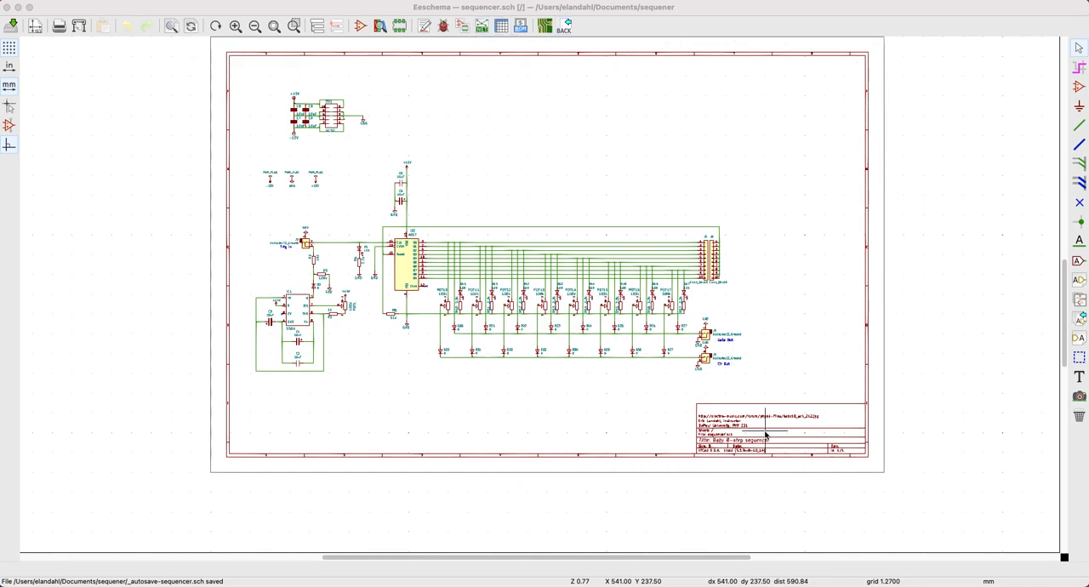
Examine the sheet's title block and the diode and potentiometer stages feeding the Gate Out and CV Out jacks.
scroll(767, 430, "up", 1)
scroll(539, 297, "up", 4)
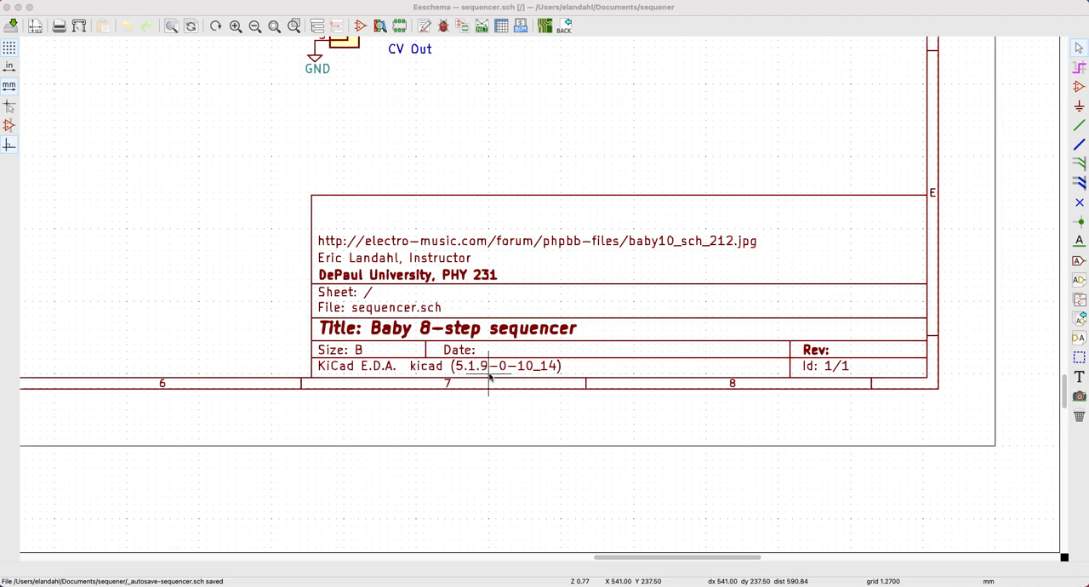
key("F4")
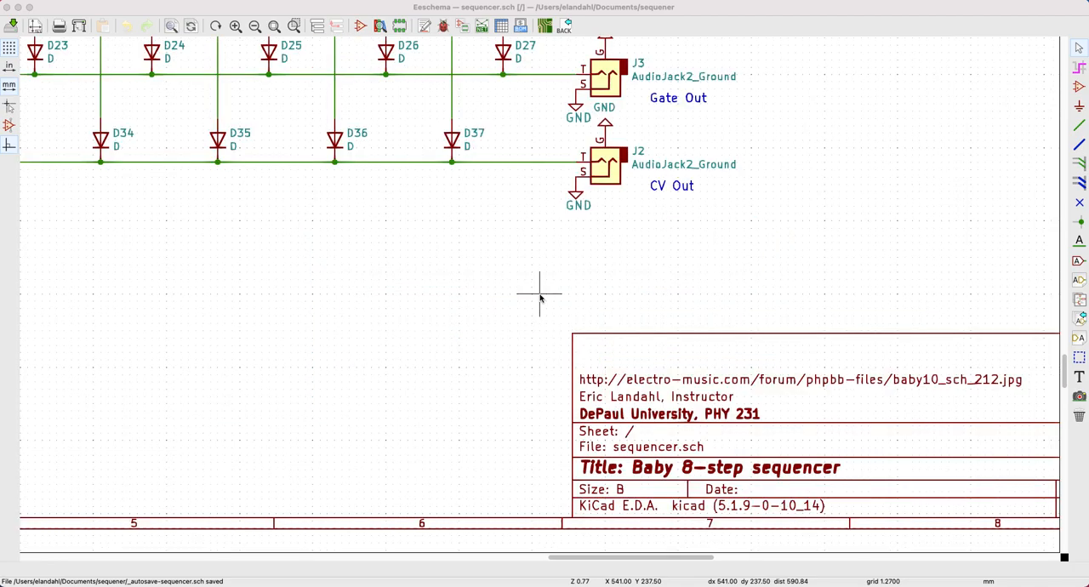
scroll(539, 295, "down", 1)
scroll(445, 244, "down", 1)
scroll(440, 265, "down", 1)
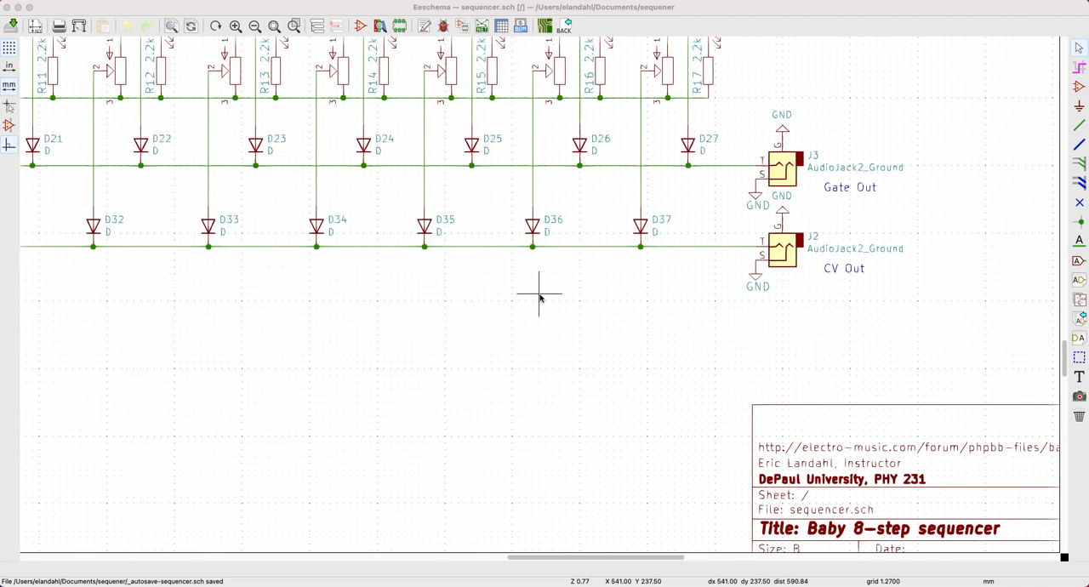
scroll(397, 259, "down", 1)
scroll(439, 268, "down", 1)
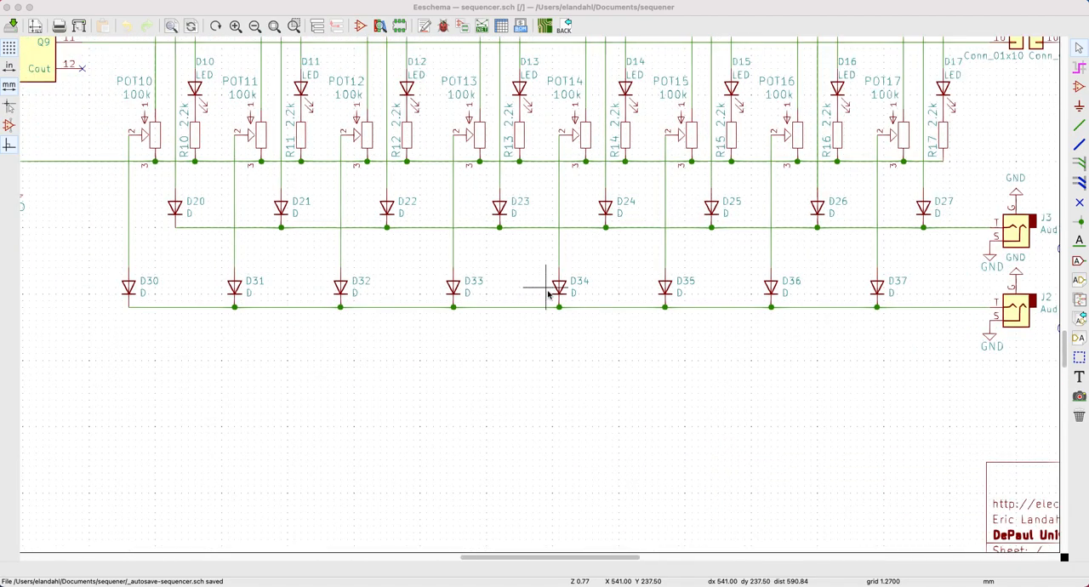
scroll(496, 273, "down", 2)
scroll(450, 267, "up", 1)
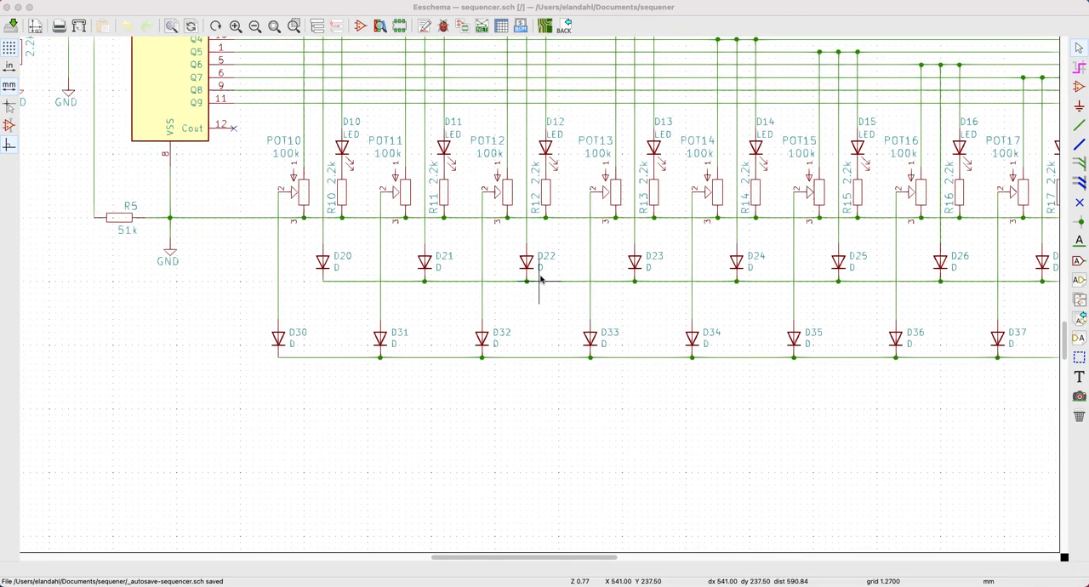
Review the complete sequencer schematic, and inspect the 4017 counter with its clock, reset and output connections.
scroll(543, 262, "down", 1)
scroll(499, 295, "down", 1)
scroll(539, 295, "down", 2)
scroll(539, 295, "down", 5)
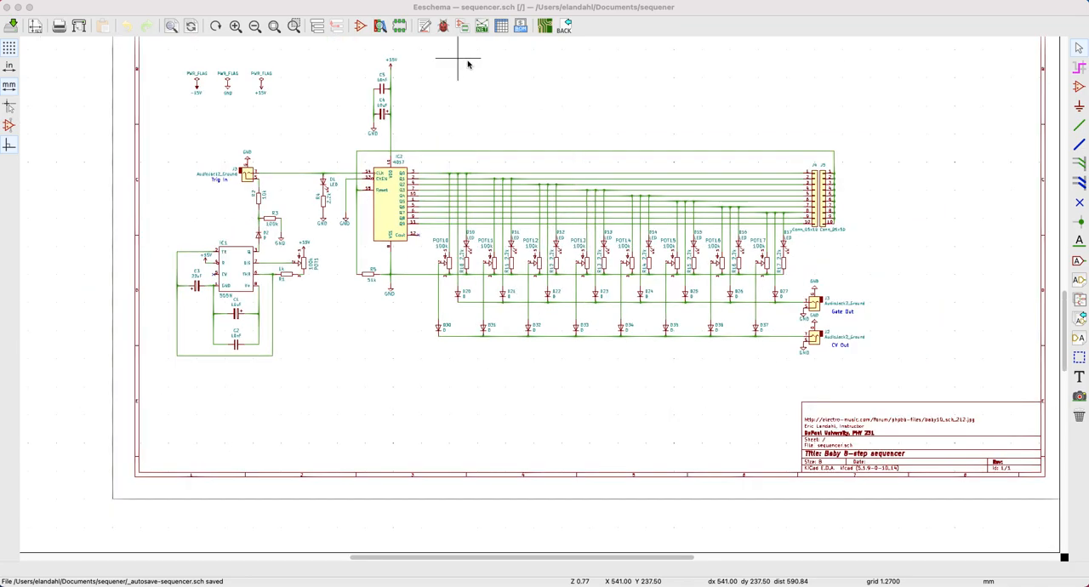
scroll(551, 279, "down", 2)
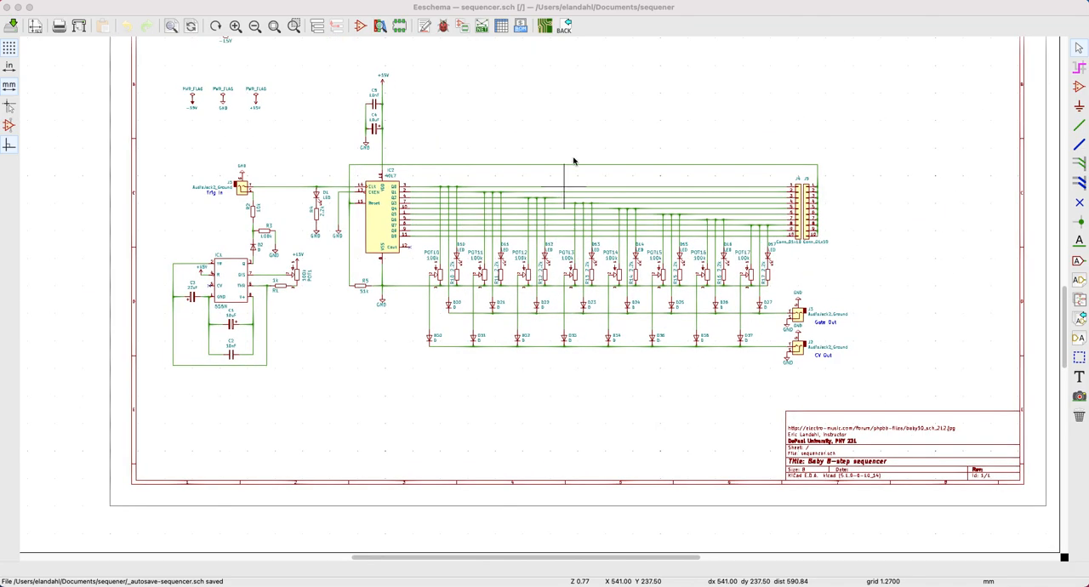
scroll(586, 149, "down", 1)
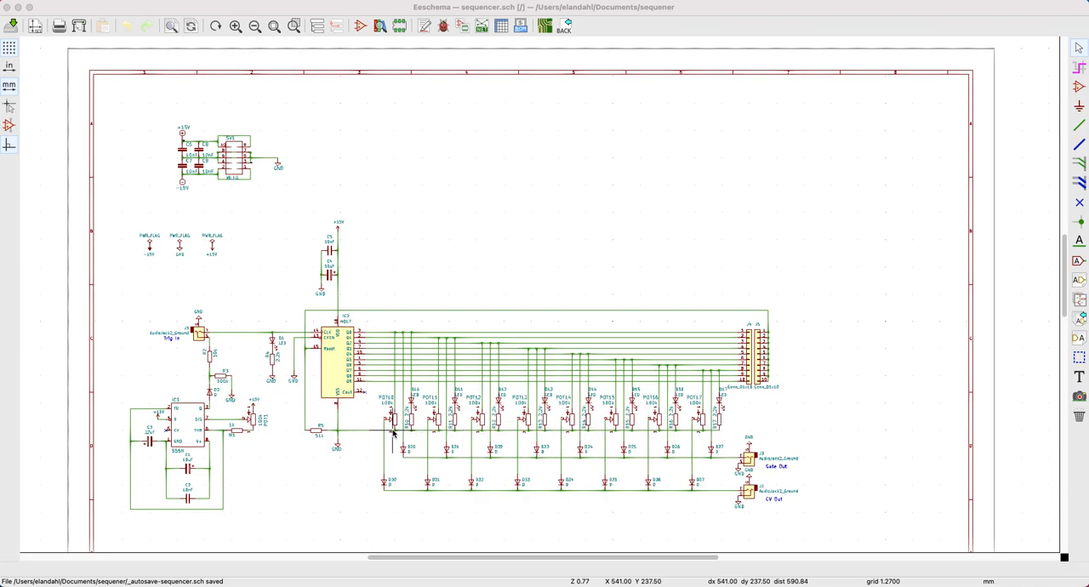
scroll(399, 428, "up", 1)
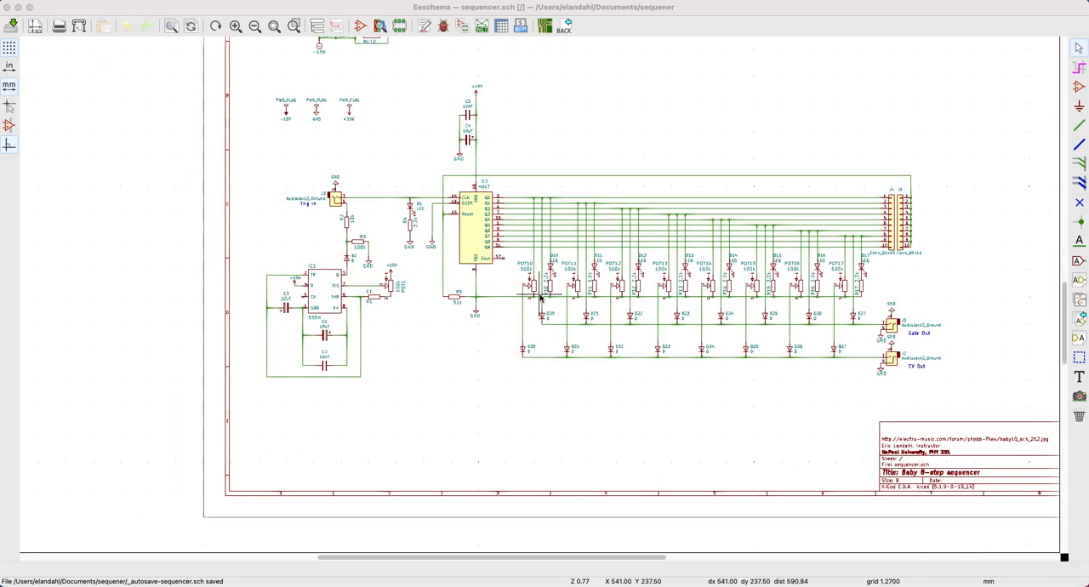
scroll(591, 286, "up", 1)
scroll(539, 296, "up", 1)
scroll(539, 296, "up", 3)
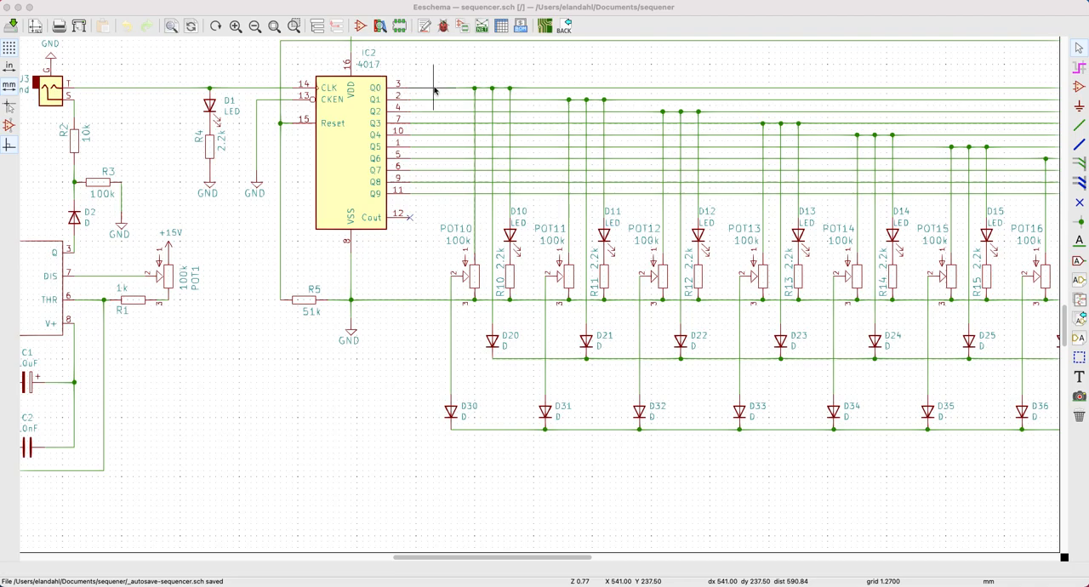
Trace the 4017 outputs through the step stages to J4, J5 and the output jacks, and examine the 555 clock circuit.
left_click(492, 86)
left_click_drag(569, 564, 669, 561)
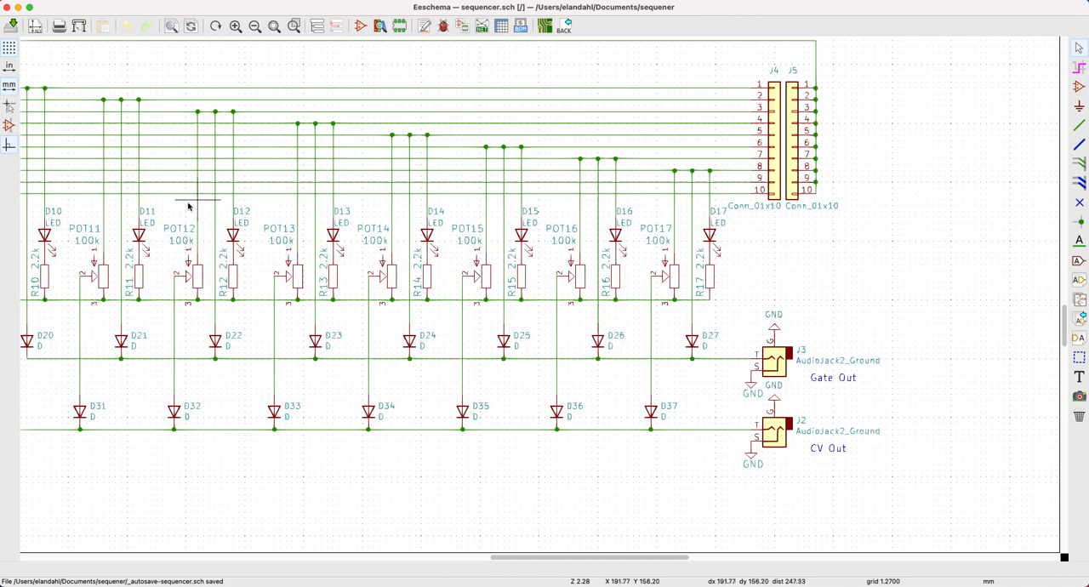
key("F4")
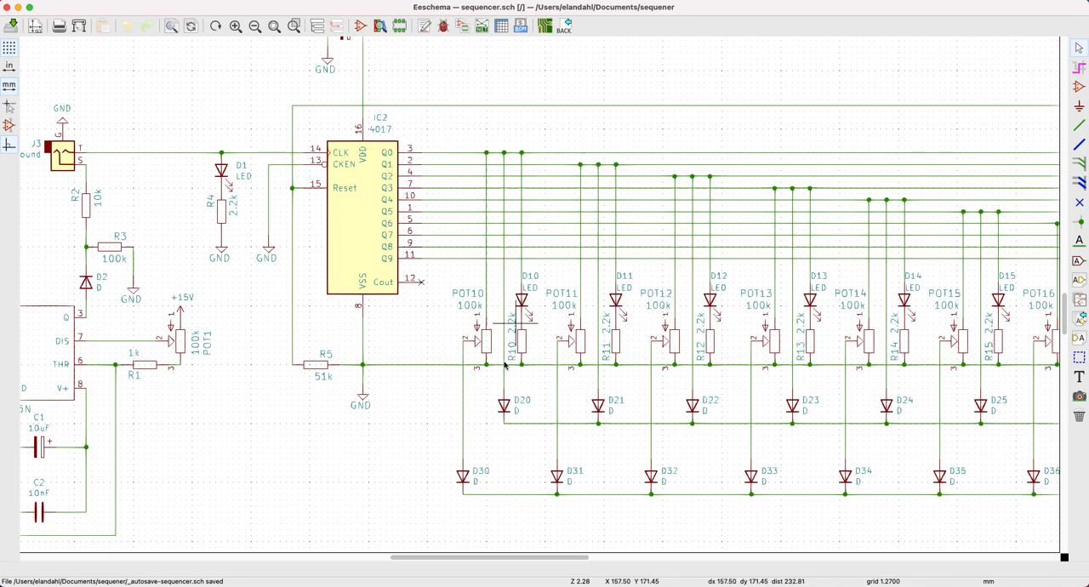
left_click_drag(463, 554, 603, 557)
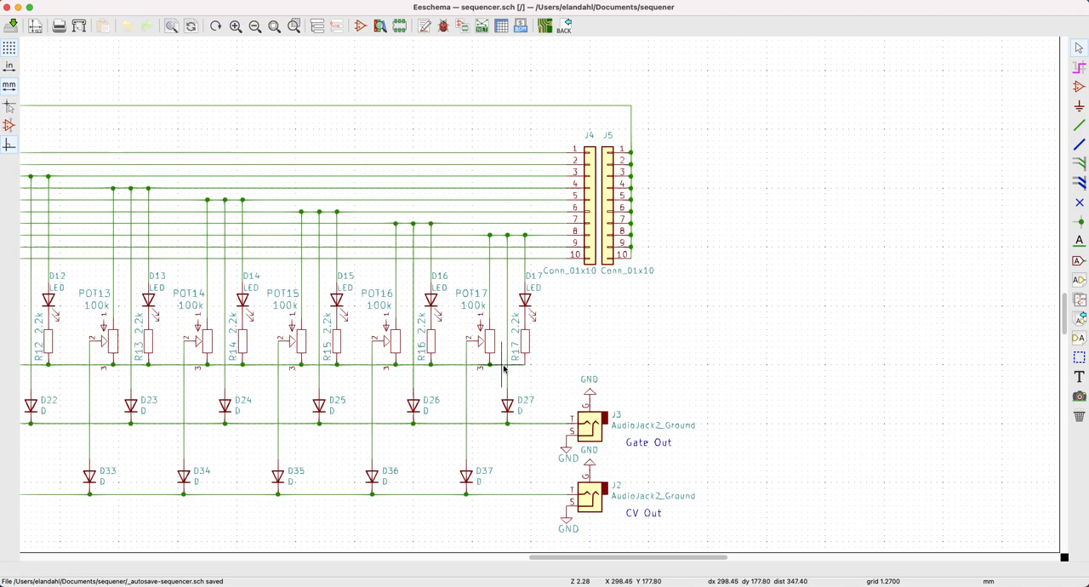
left_click_drag(552, 558, 493, 556)
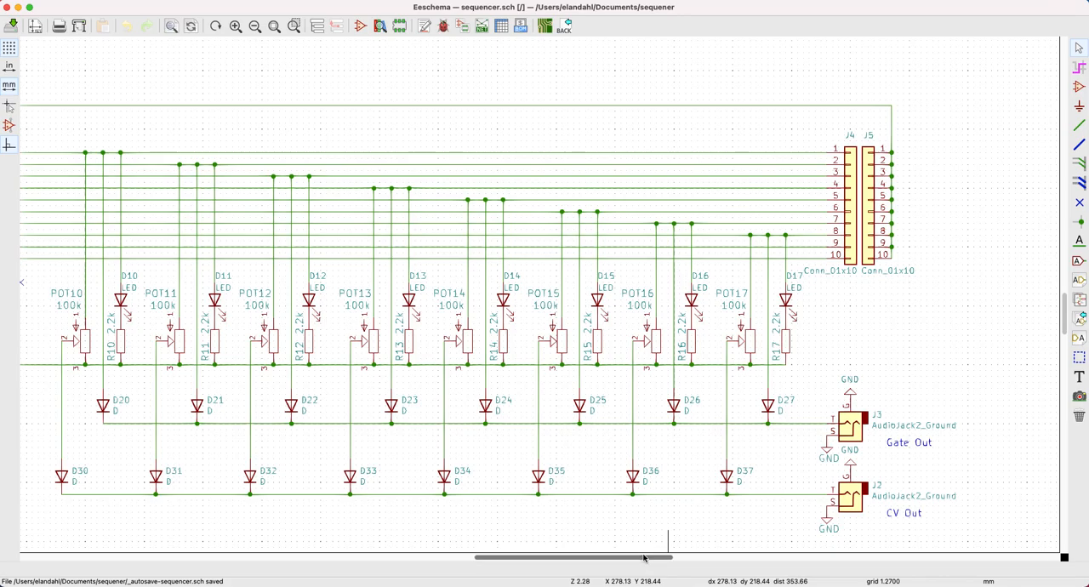
left_click_drag(644, 558, 507, 581)
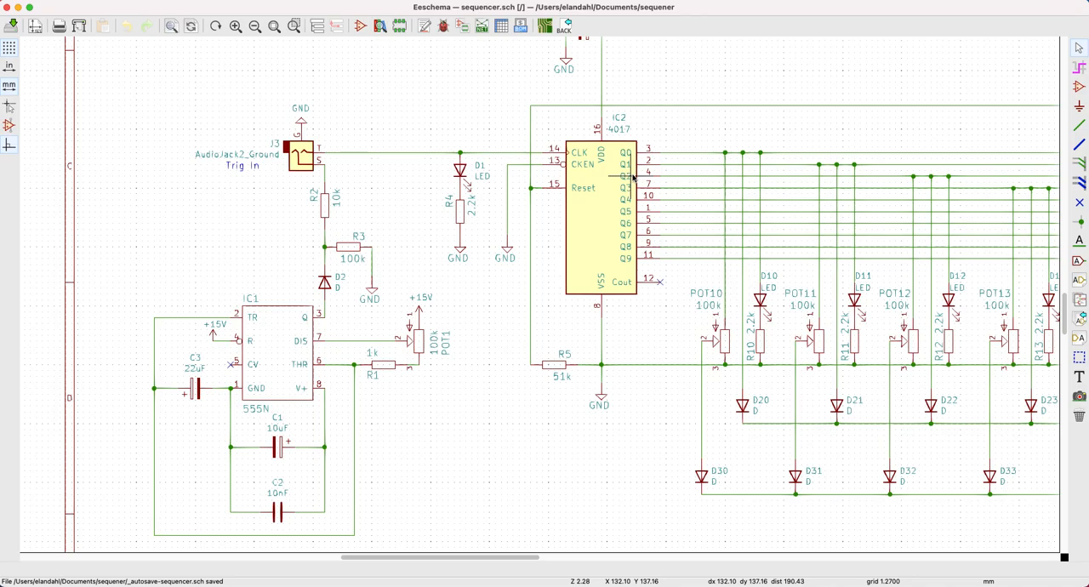
left_click_drag(521, 554, 631, 555)
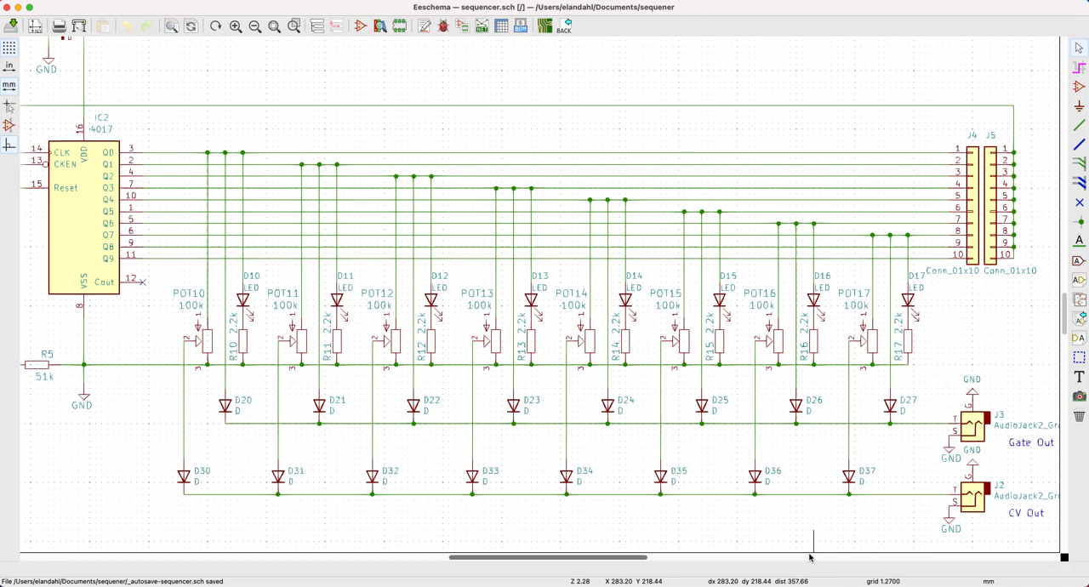
left_click_drag(579, 559, 424, 559)
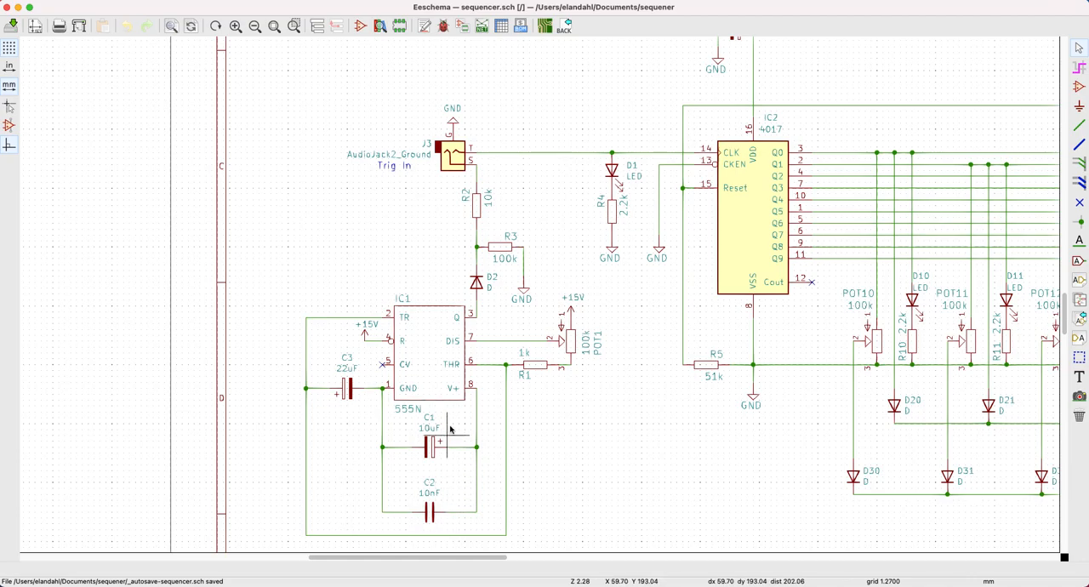
Inspect the 4017's supply decoupling capacitors and connectors J4 and J5 at the end of its output lines.
key("F4")
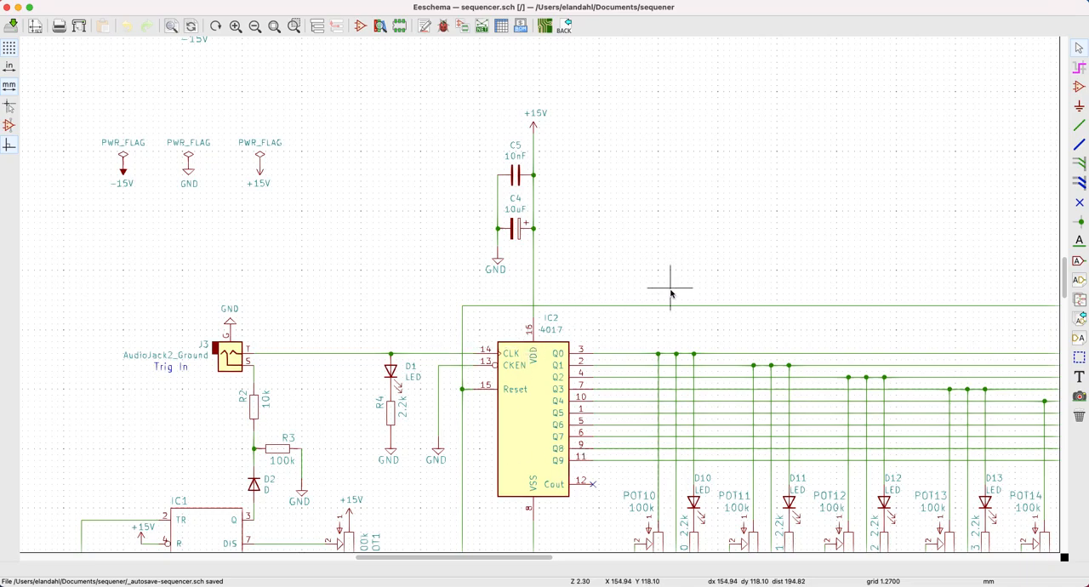
scroll(539, 297, "down", 5)
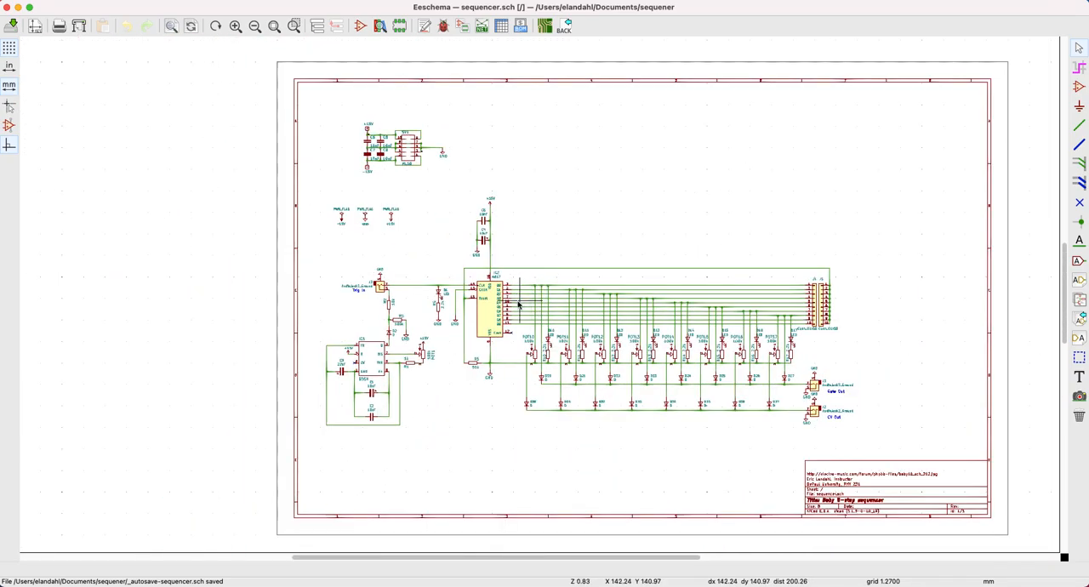
scroll(475, 352, "up", 1)
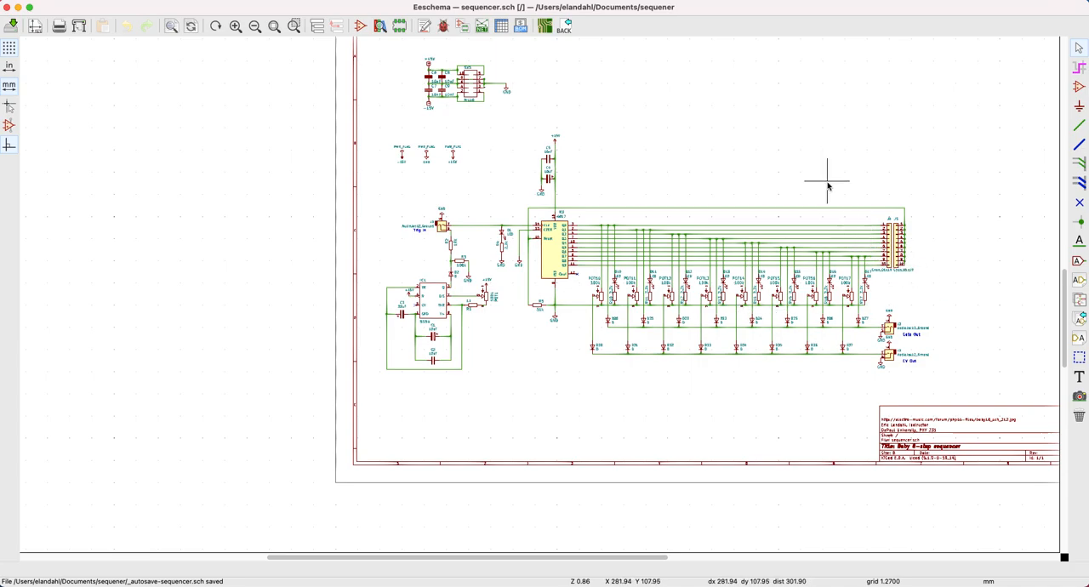
scroll(848, 290, "up", 3)
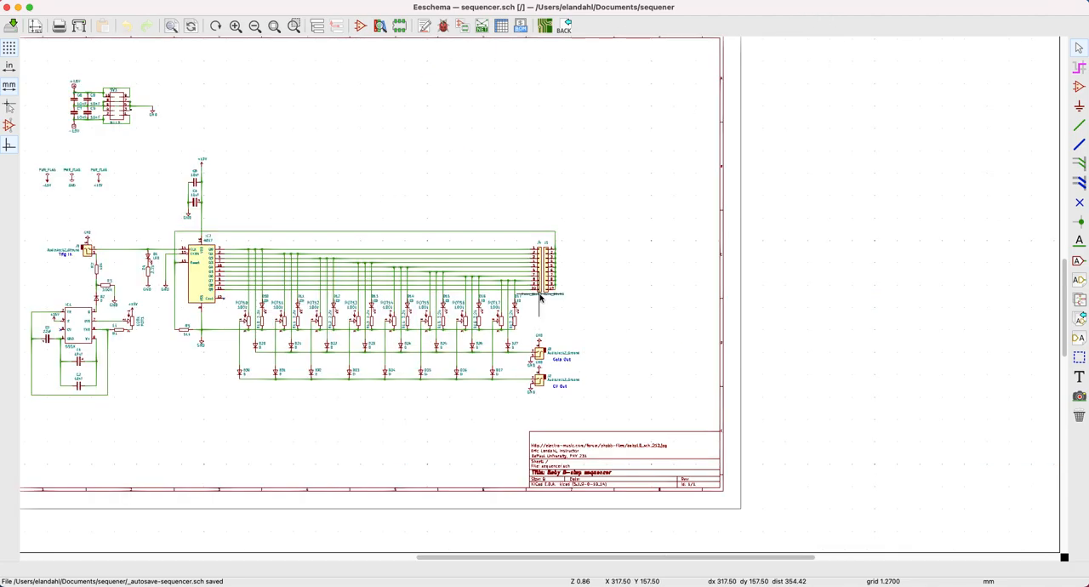
scroll(539, 296, "up", 5)
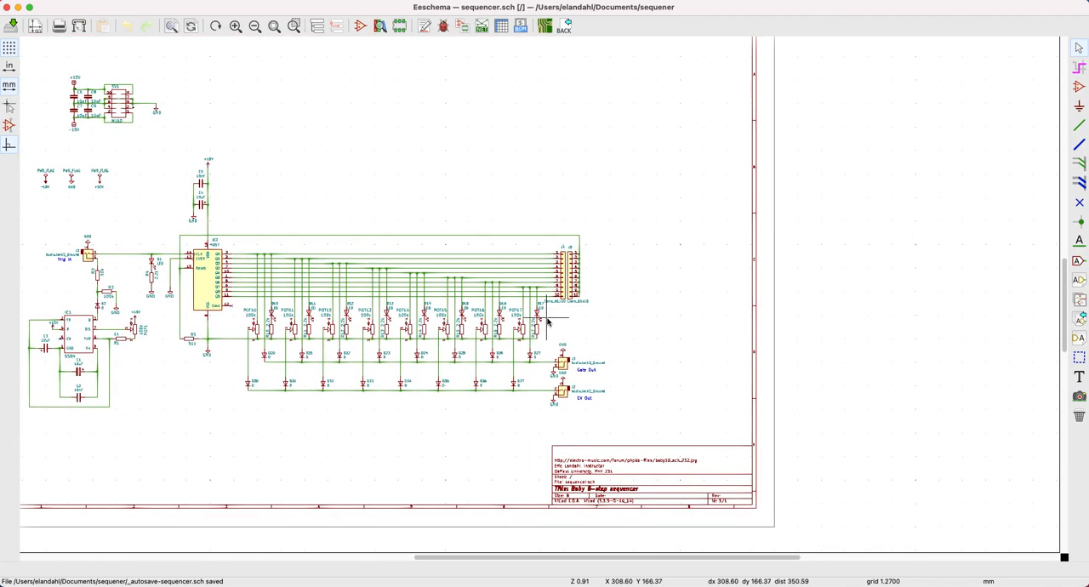
scroll(539, 297, "up", 5)
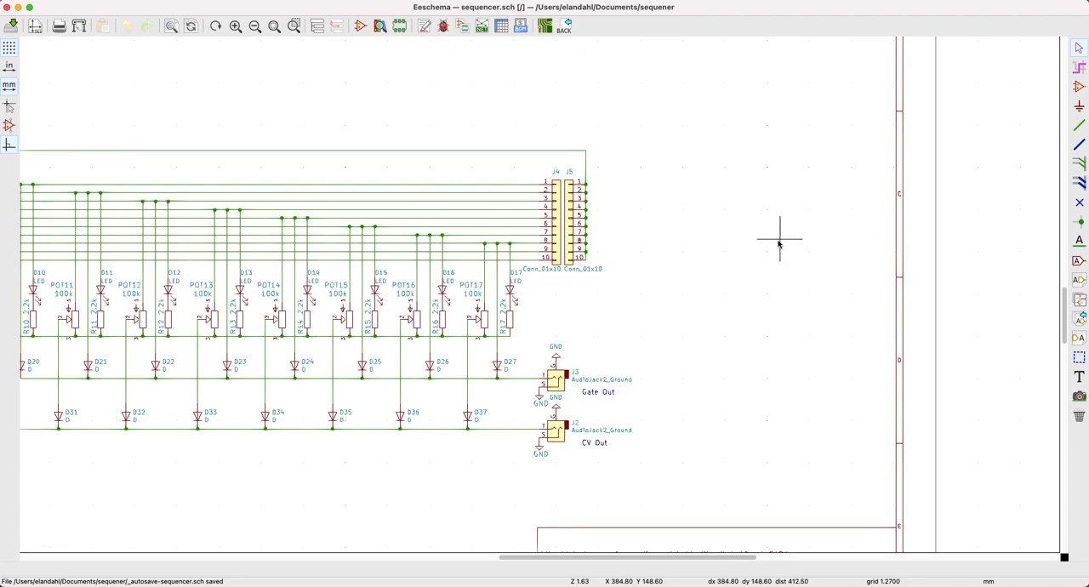
left_click(1077, 49)
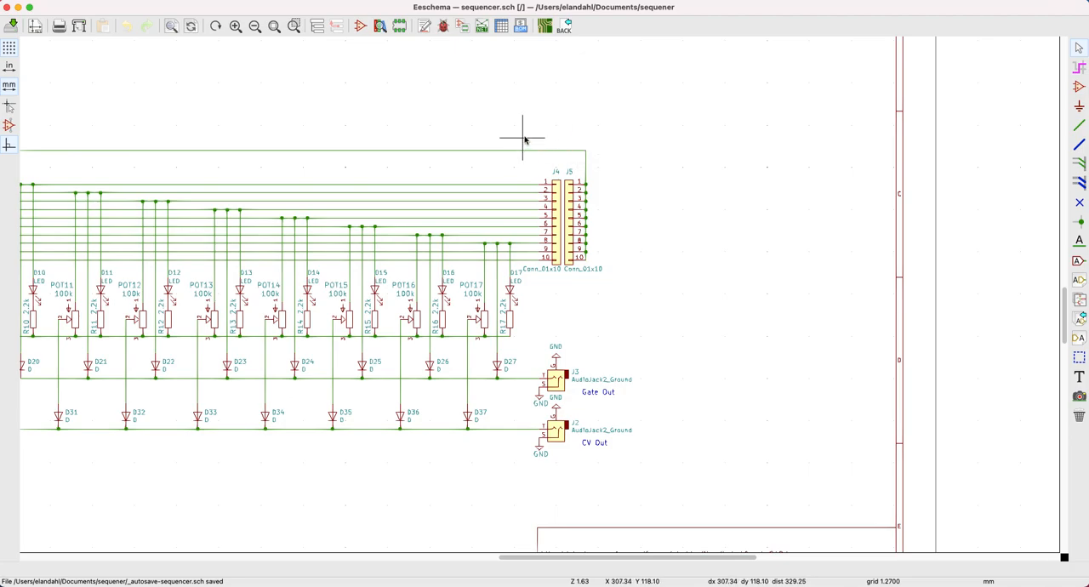
left_click_drag(530, 136, 620, 291)
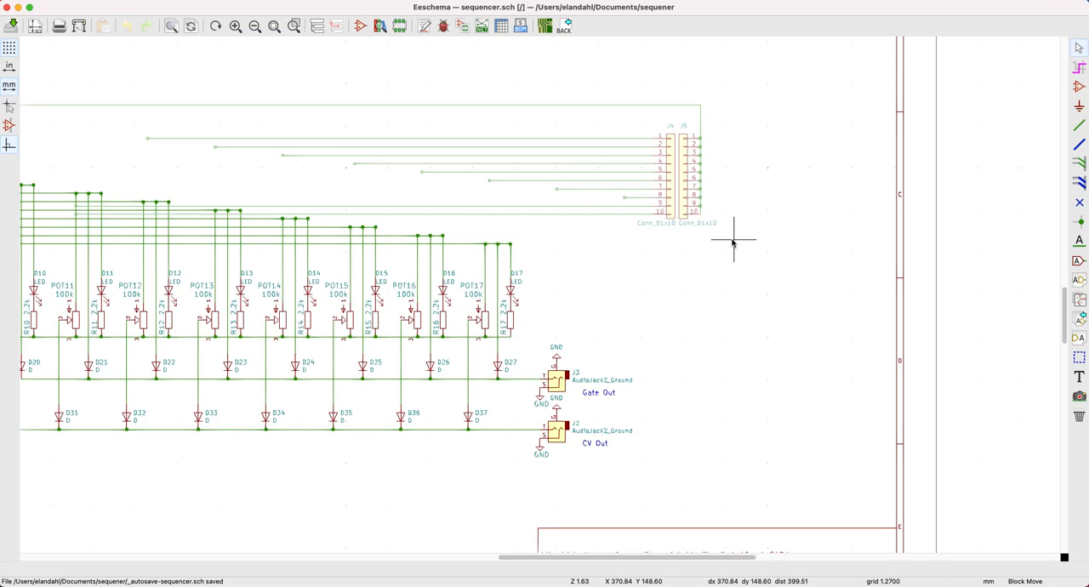
key("Escape")
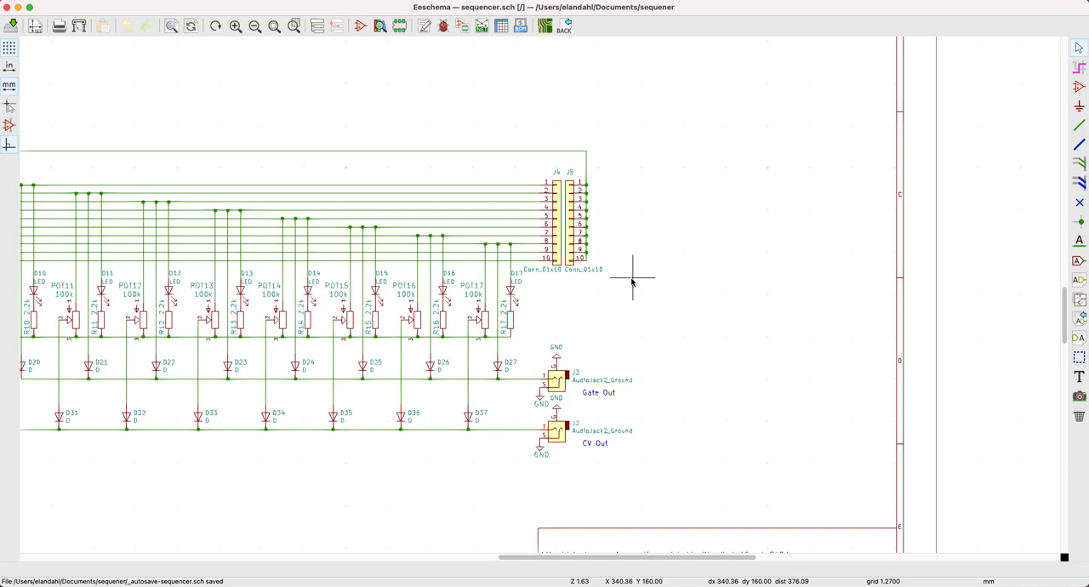
Use Drag Block to shift connectors J4 and J5 about 85 mm to the right with their wires still attached.
left_click_drag(611, 287, 538, 148)
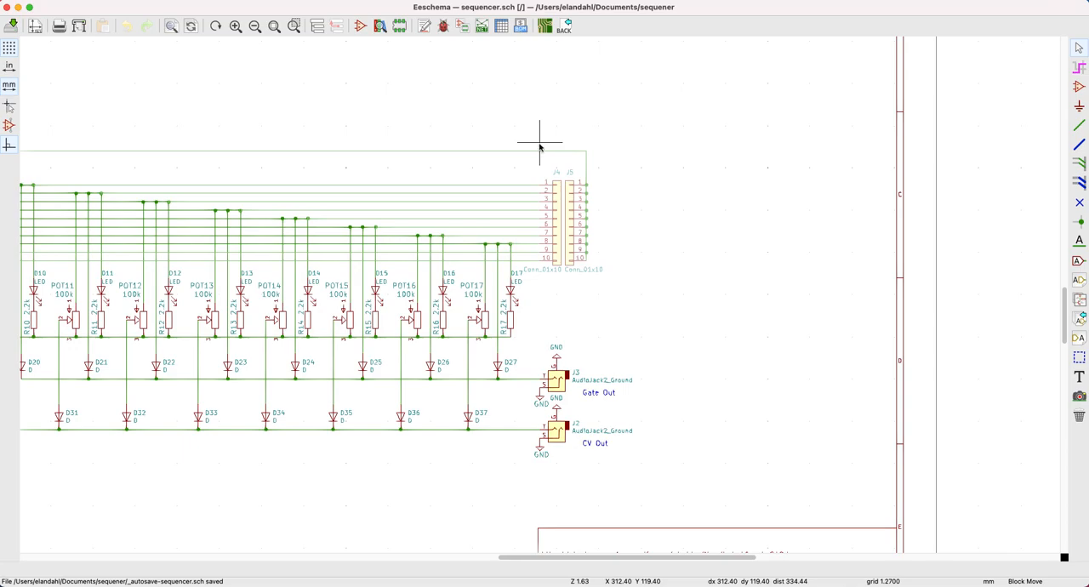
right_click(538, 148)
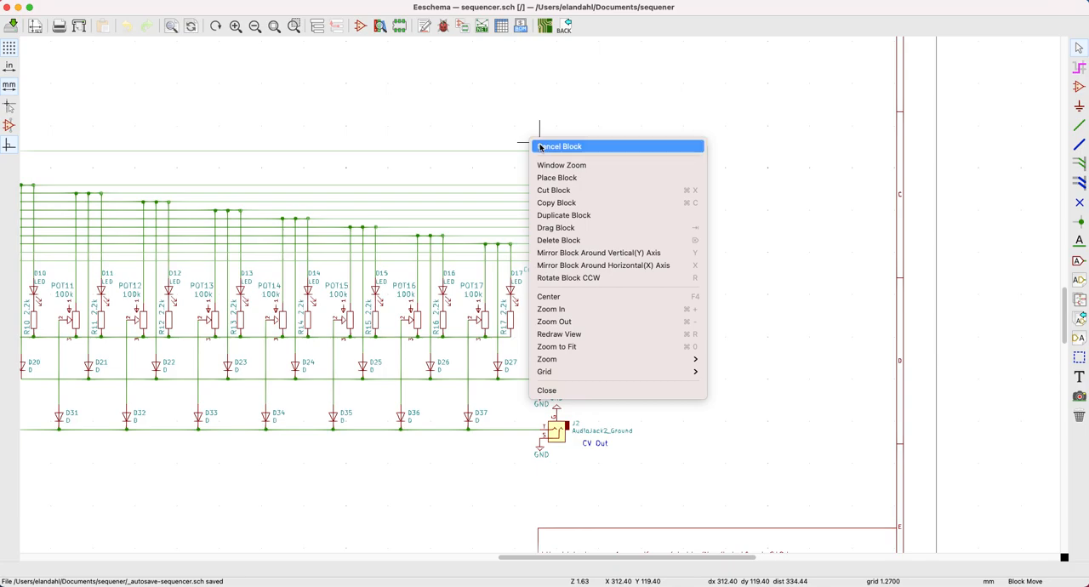
left_click(567, 227)
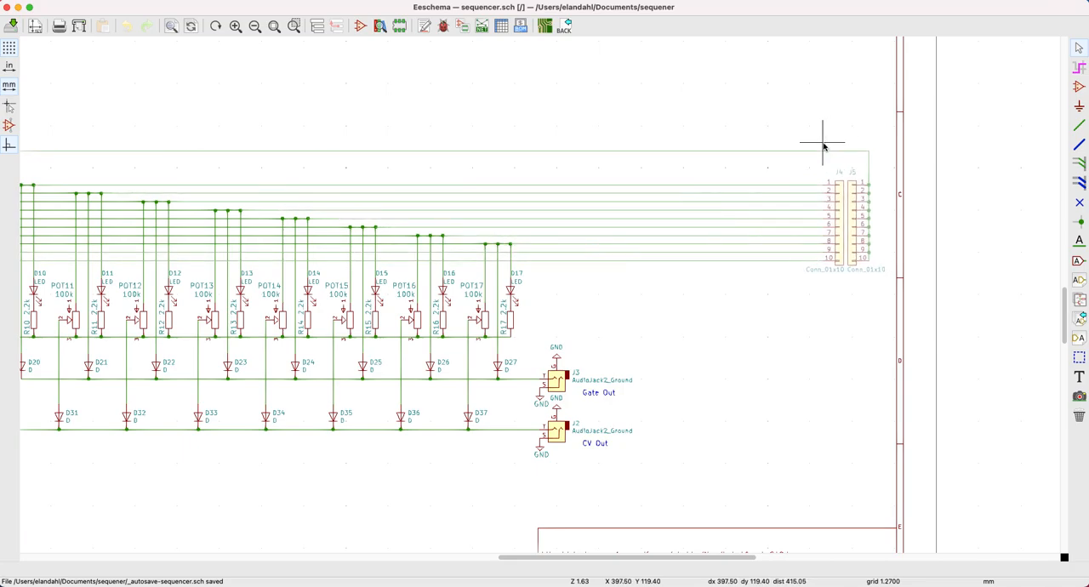
left_click(822, 146)
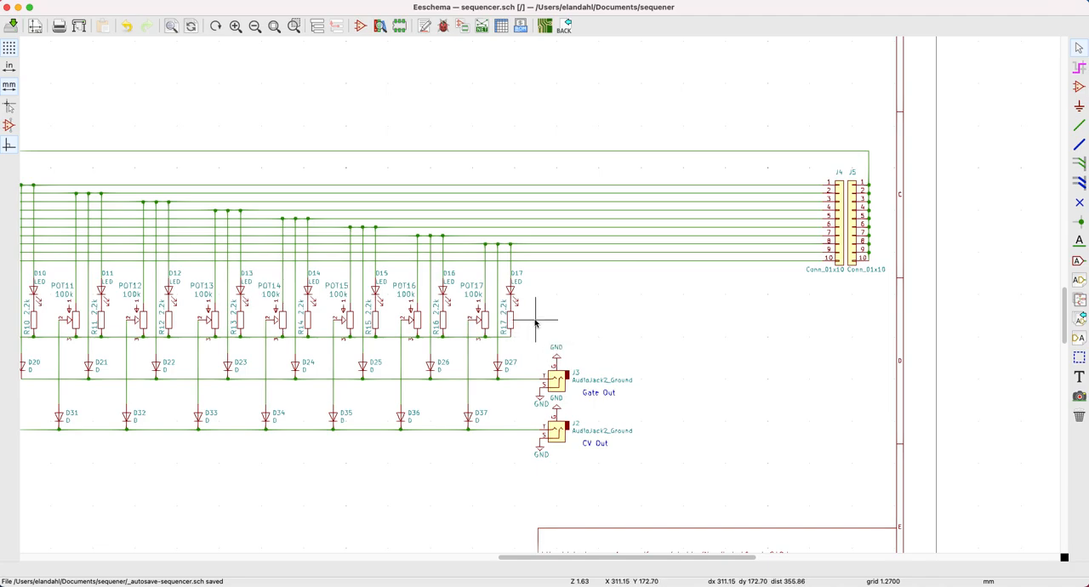
Use Drag Block to shift output jacks J3 and J2 about 72 mm to the right with their wires attached.
left_click_drag(535, 321, 646, 488)
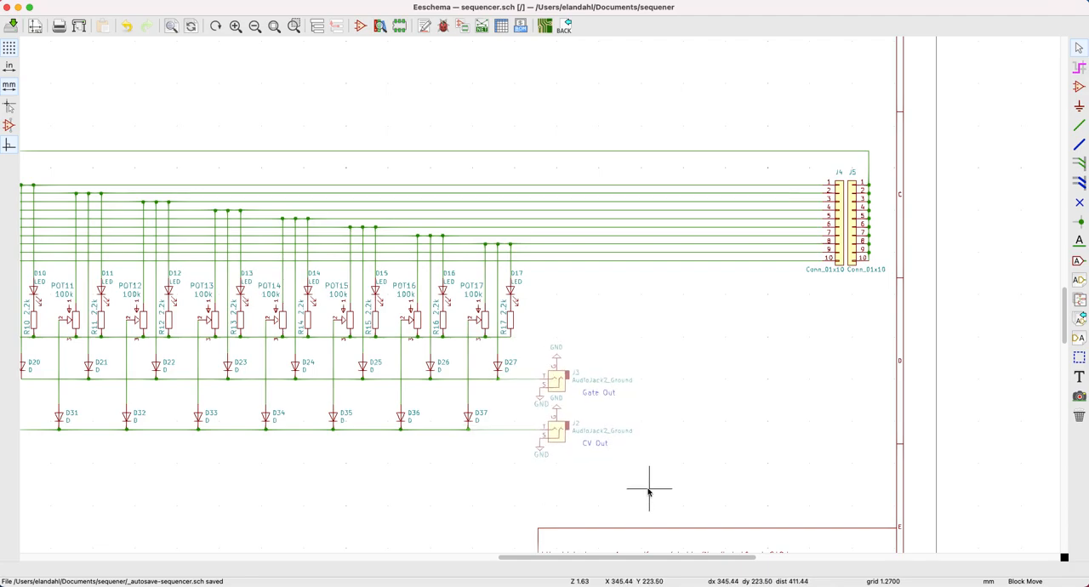
left_click(644, 489)
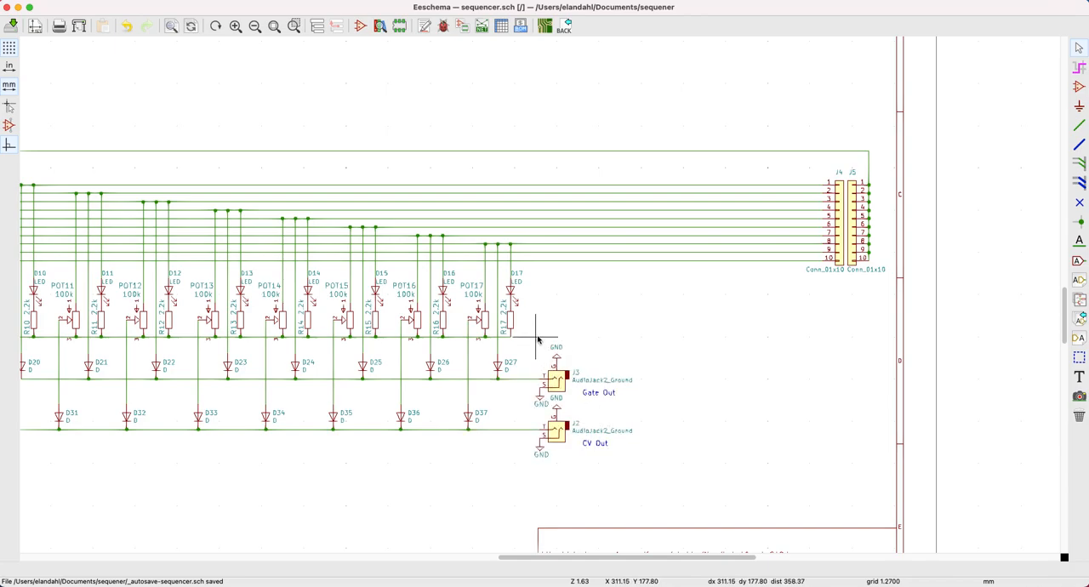
left_click_drag(530, 332, 649, 484)
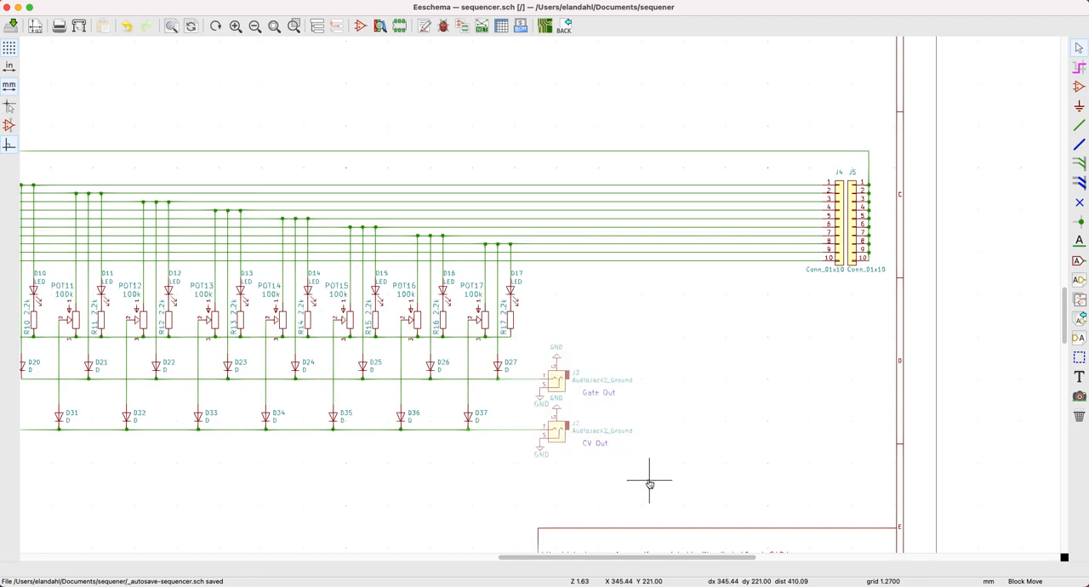
right_click(649, 484)
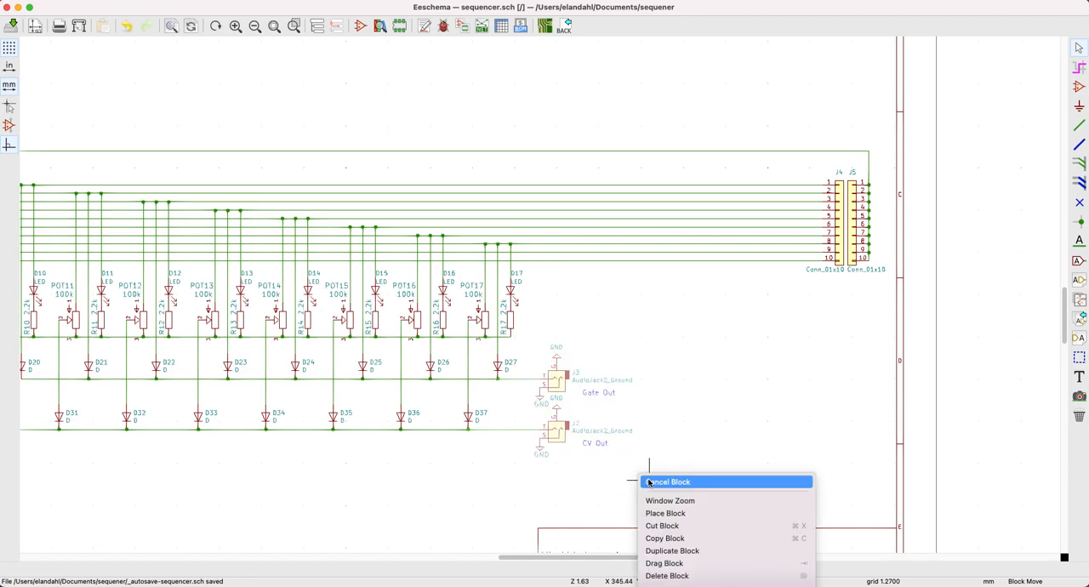
left_click(656, 564)
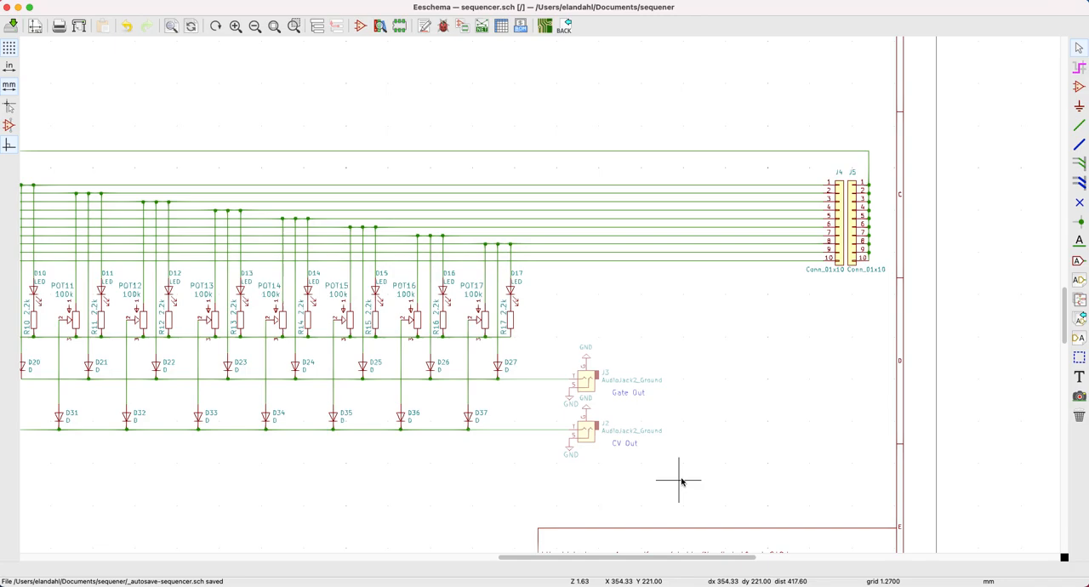
left_click(888, 484)
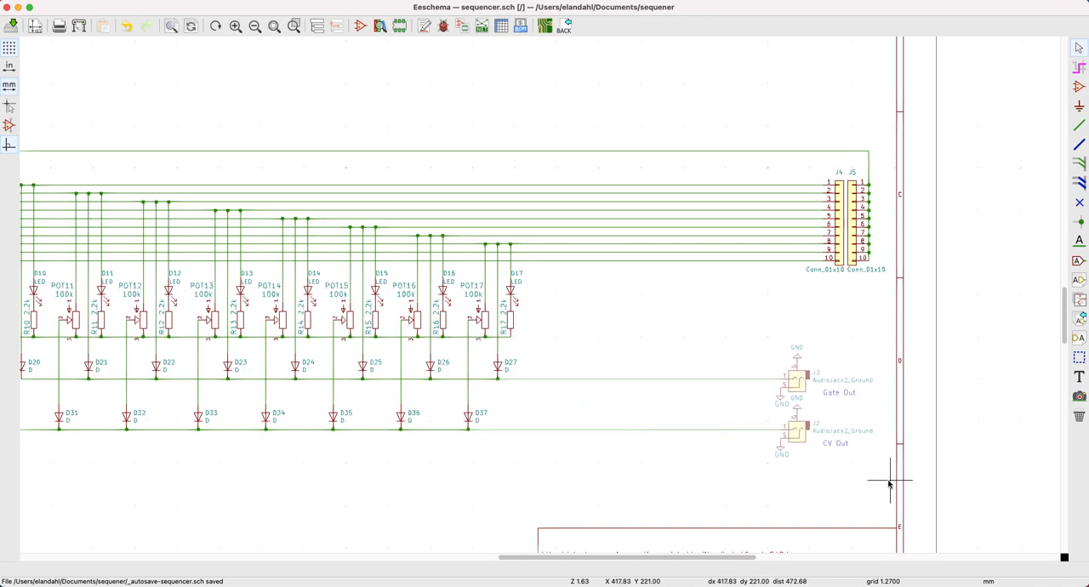
left_click(888, 483)
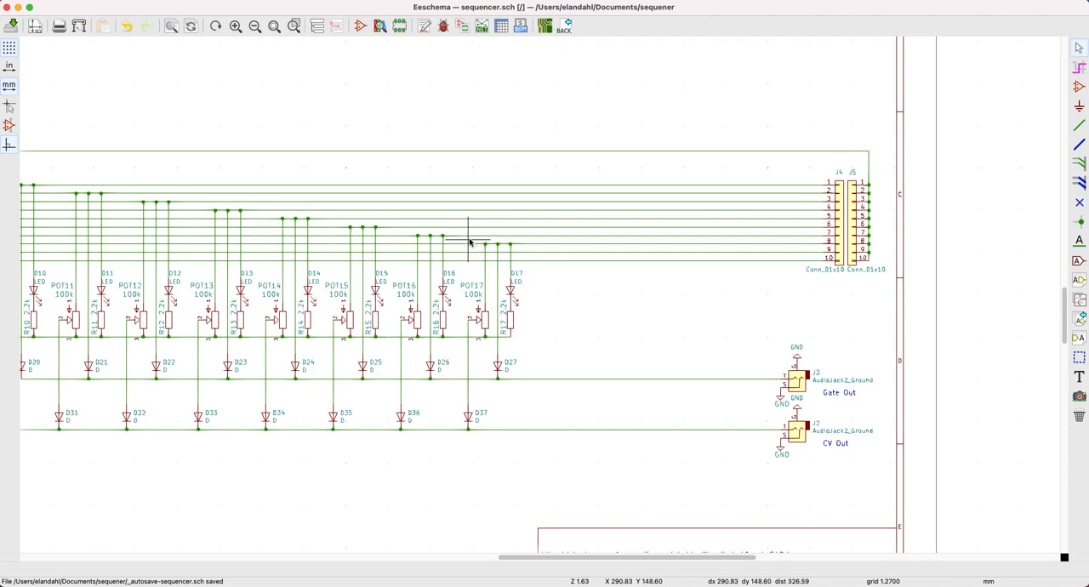
Try to duplicate the last step's block containing POT17, D17, R17, D27 and D37 into the free space beside it.
left_click_drag(459, 241, 552, 438)
right_click(551, 439)
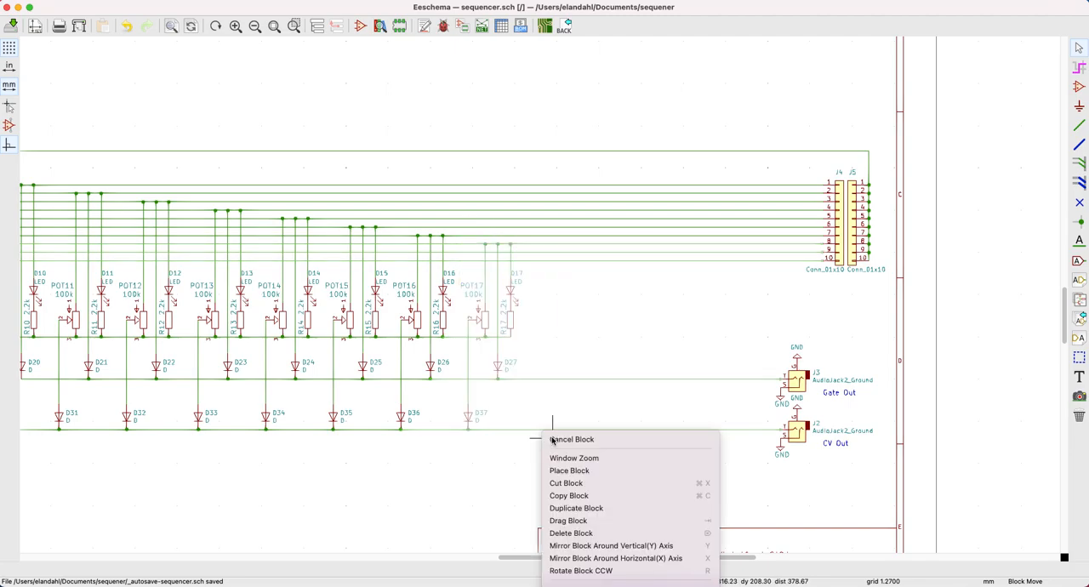
left_click(575, 508)
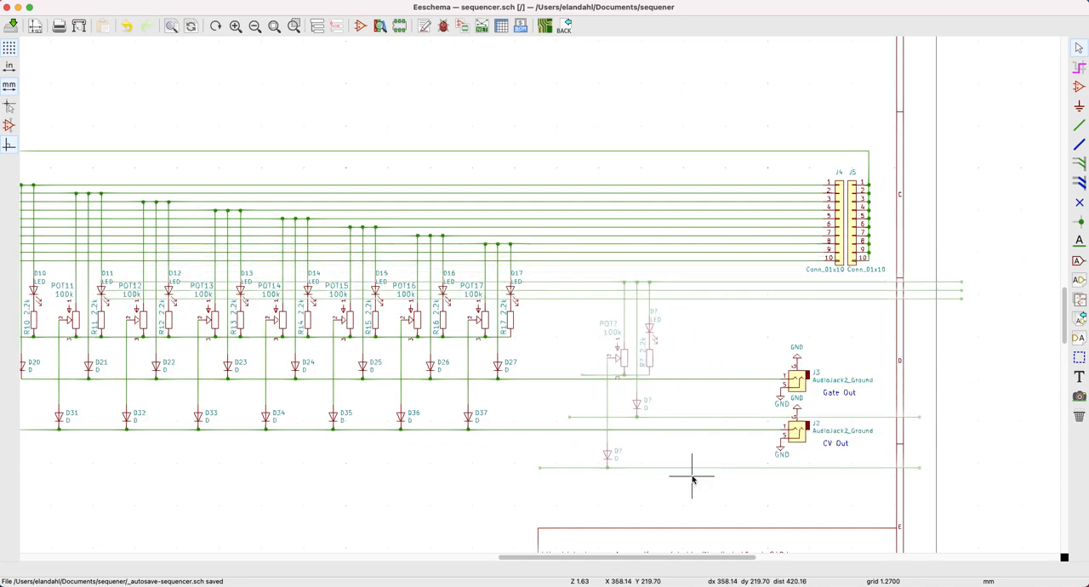
key("Escape")
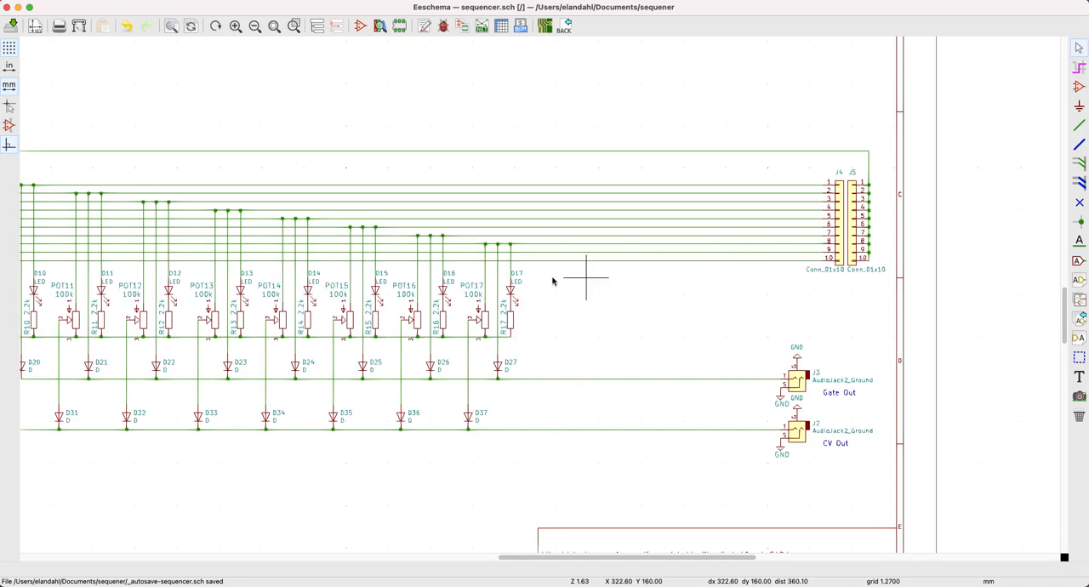
Inspect the symbol properties of diodes D27 and D37 without changing them.
double_click(498, 368)
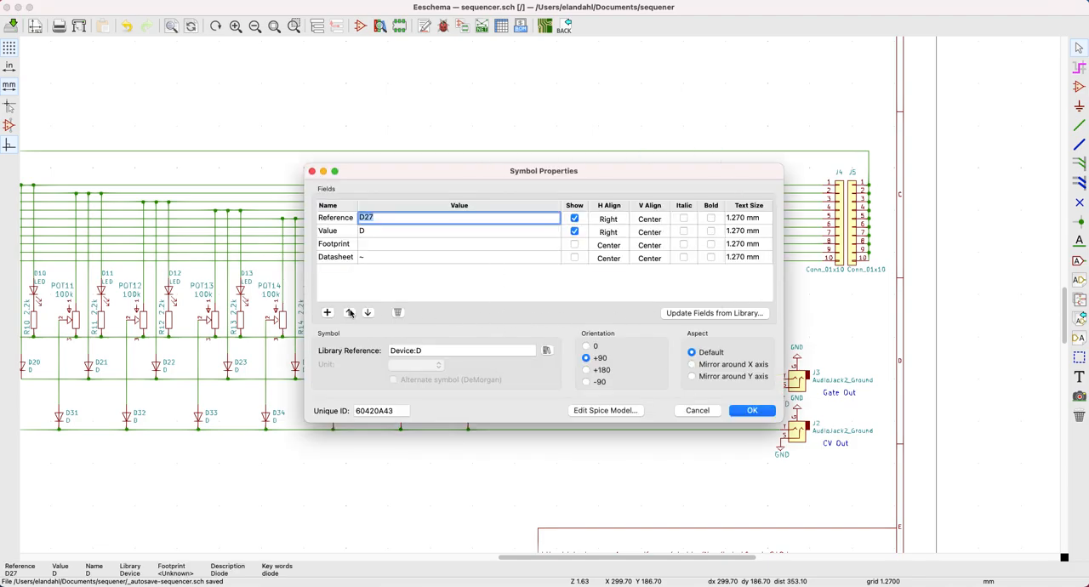
left_click(311, 171)
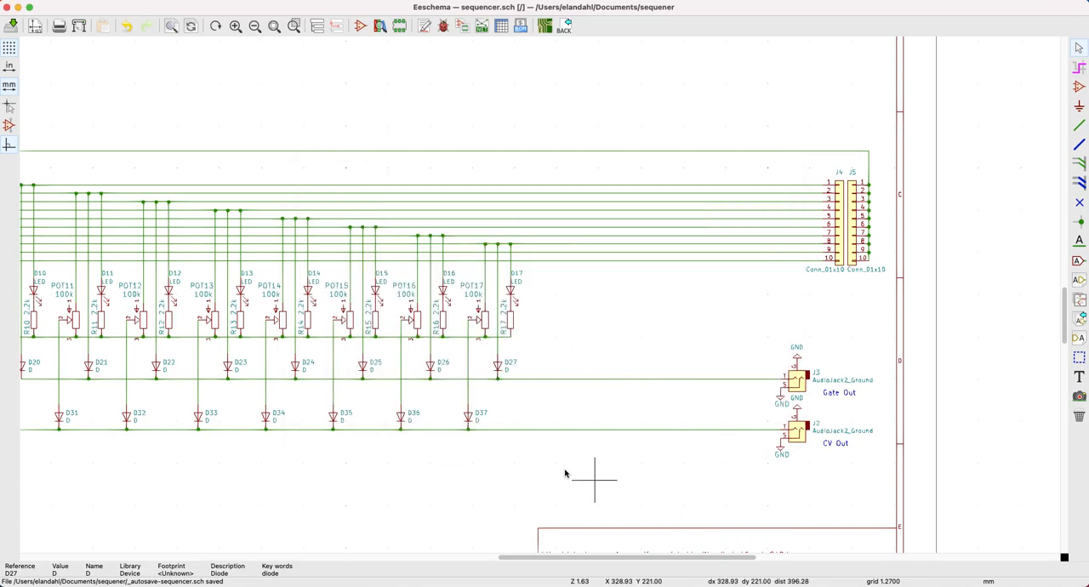
right_click(467, 418)
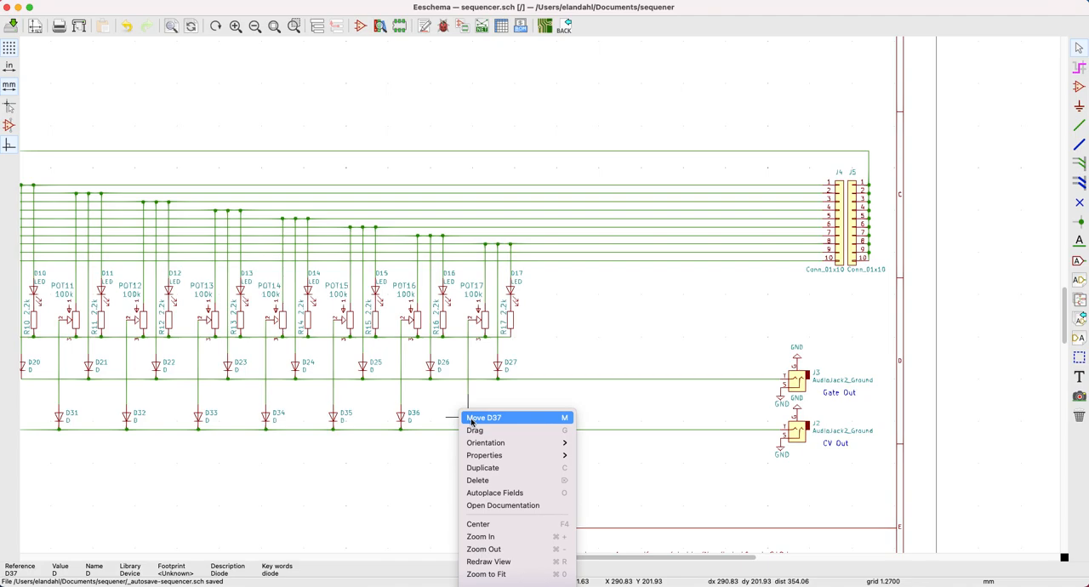
mouse_move(486, 459)
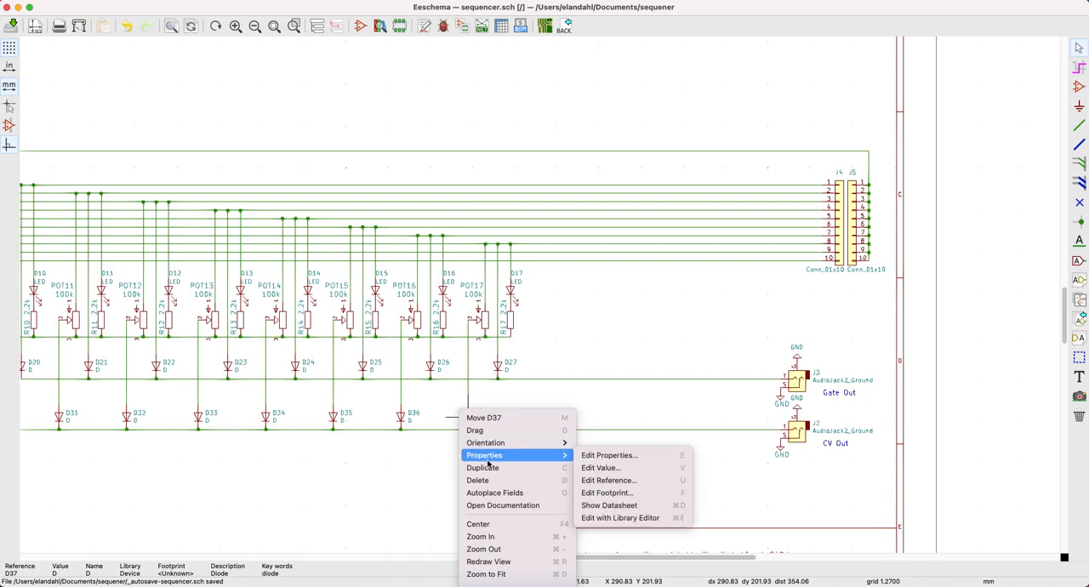
left_click(625, 457)
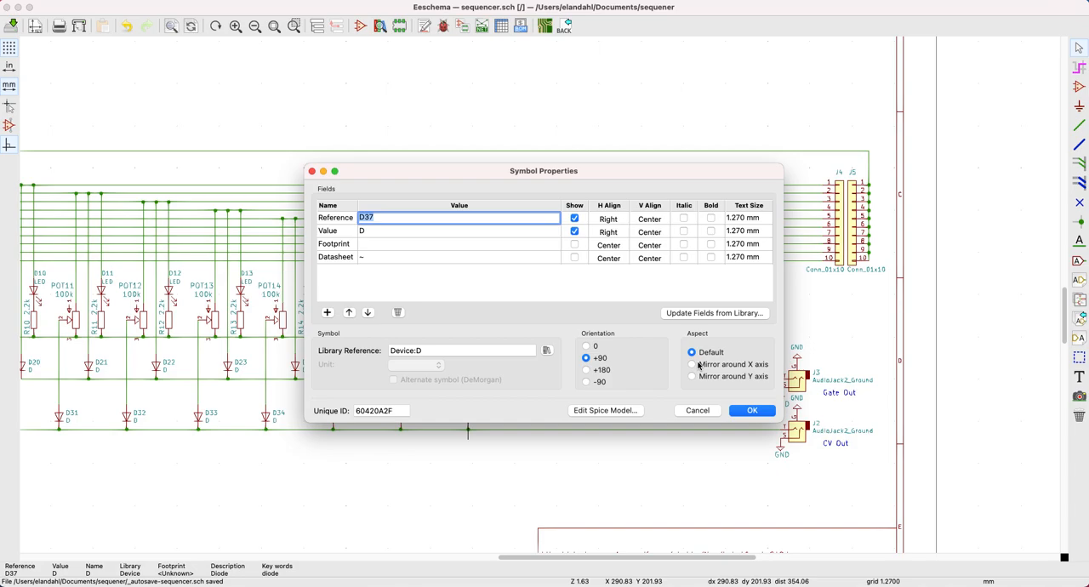
left_click(312, 172)
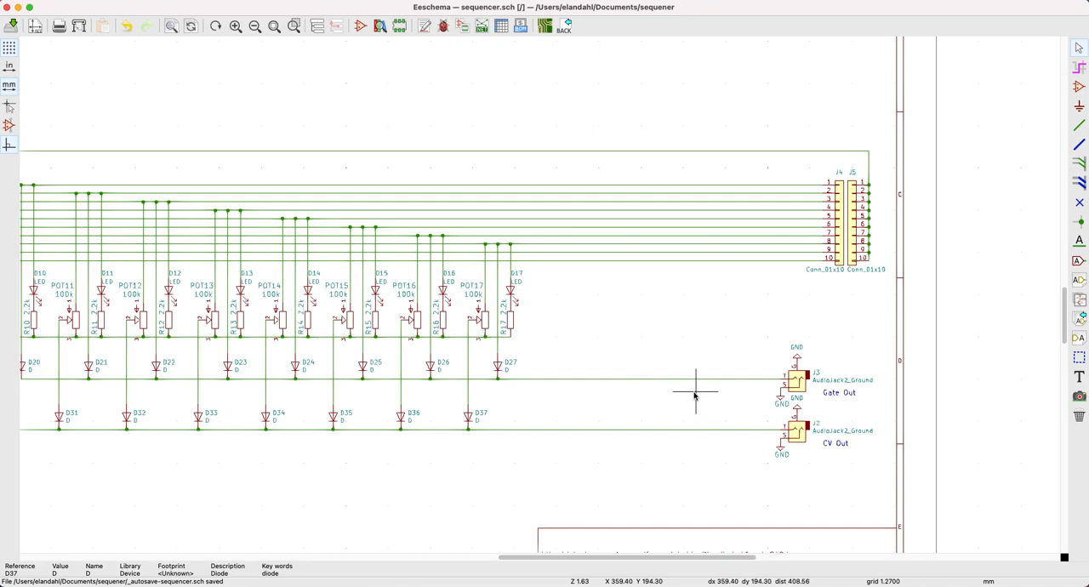
Try to move diode D27's reference label, and undo the change.
right_click(510, 364)
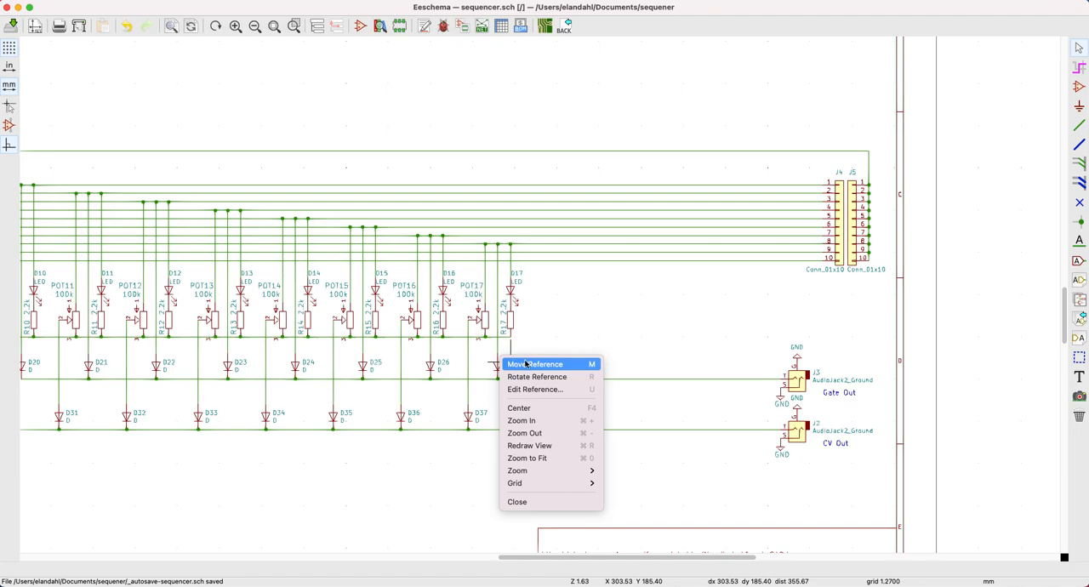
left_click(525, 364)
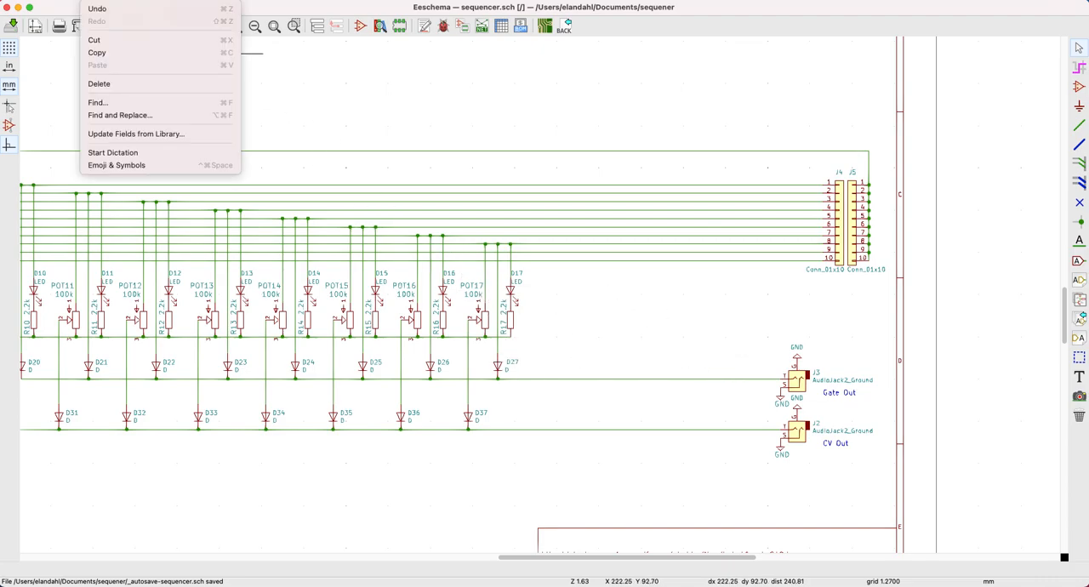
left_click(108, 6)
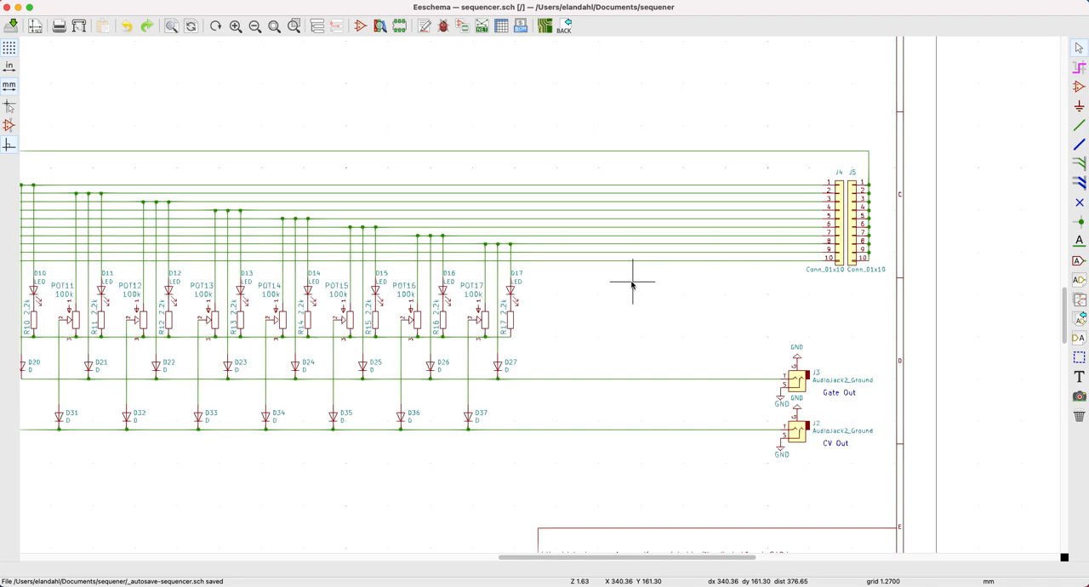
Undo the shift of output jacks J3 and J2 and the shift of connectors J4 and J5.
left_click(90, 4)
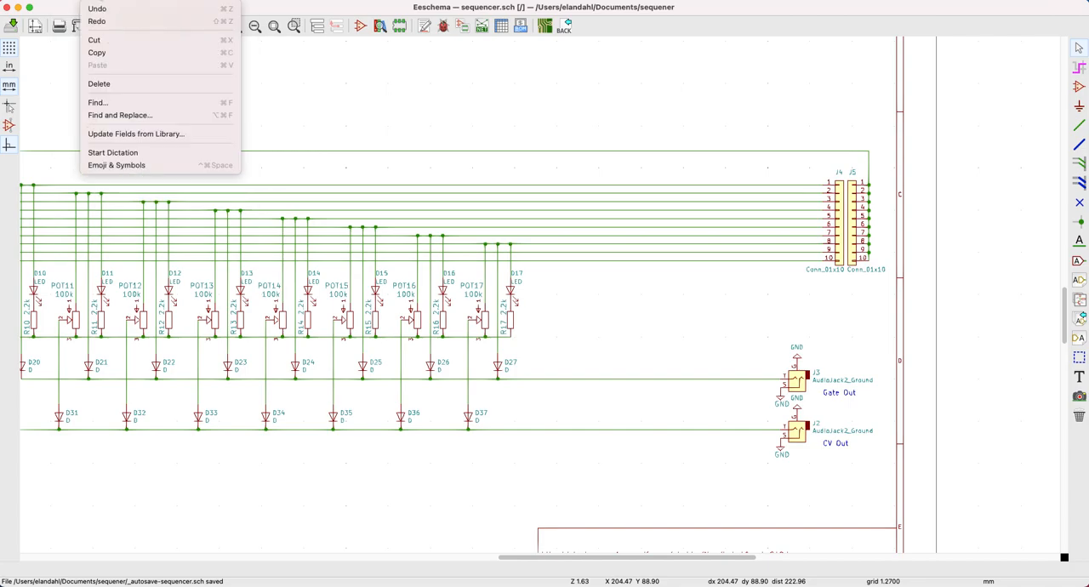
left_click(101, 8)
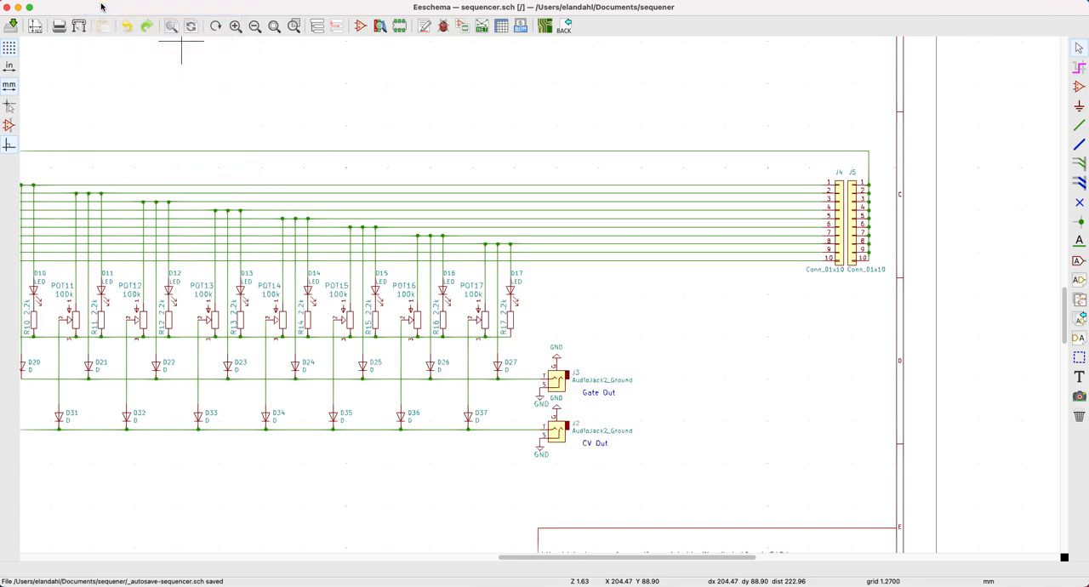
key("super+z")
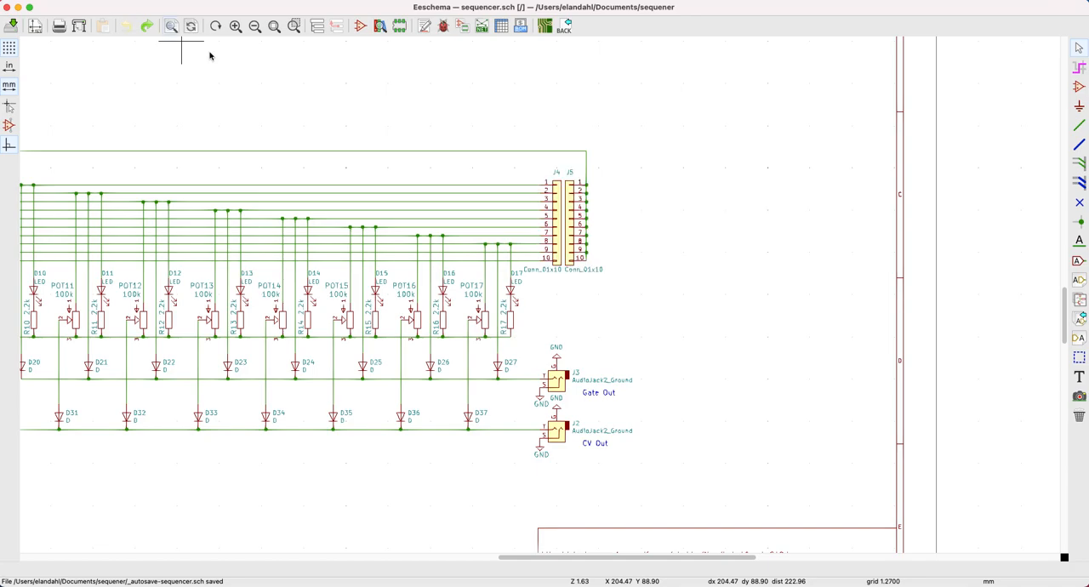
scroll(389, 190, "down", 2)
scroll(540, 297, "down", 2)
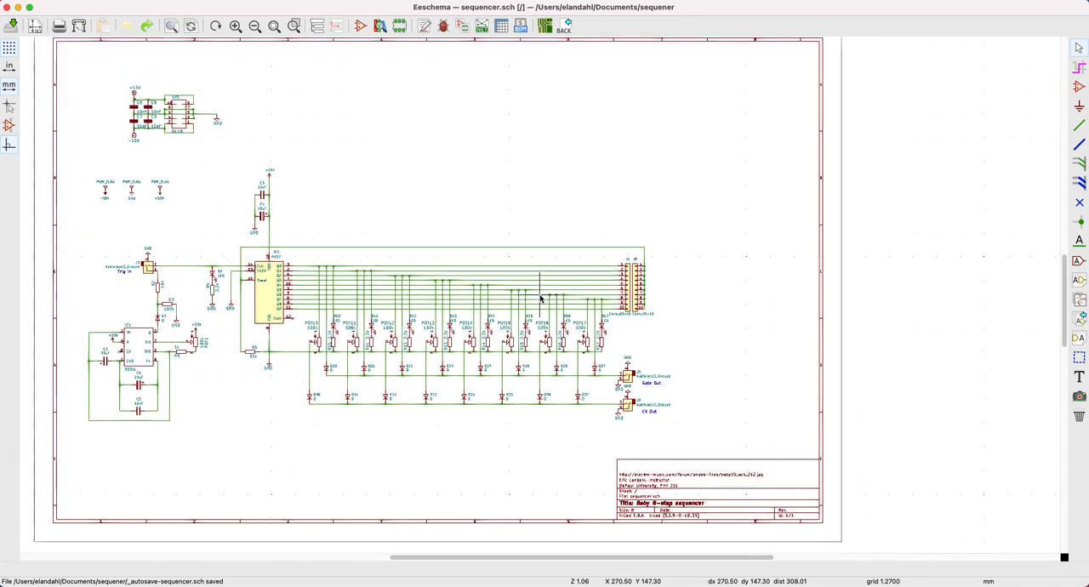